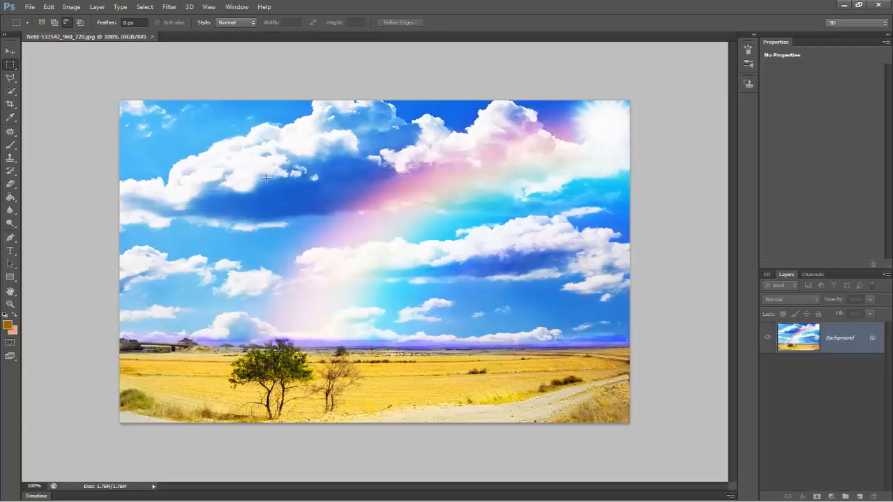
Open the Buddha PSD file from the folder k on the Desktop.
click(30, 7)
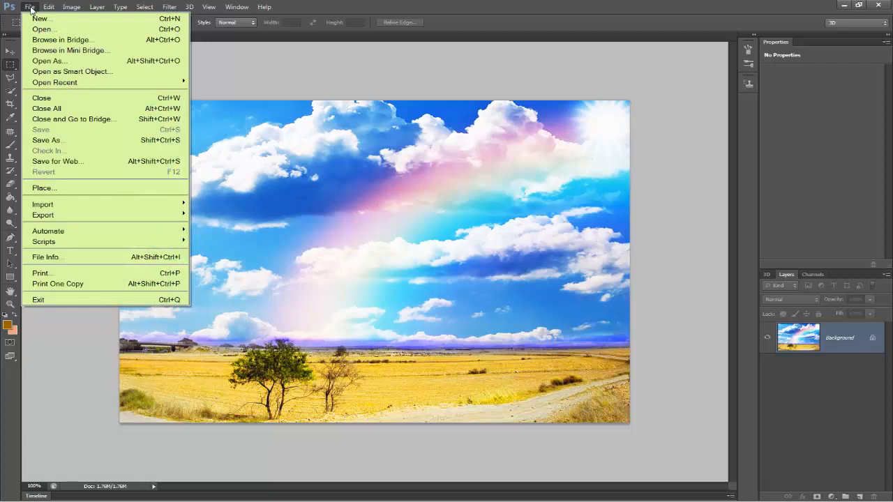
click(49, 29)
click(315, 120)
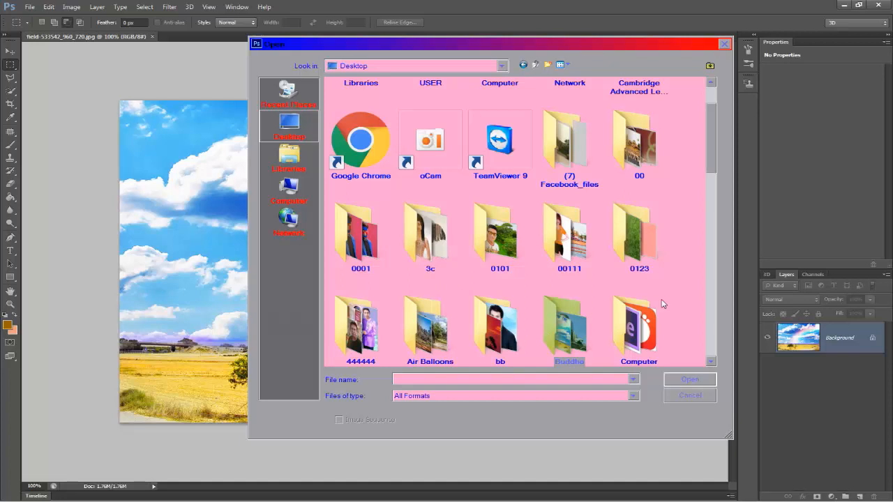
drag(709, 146, 710, 184)
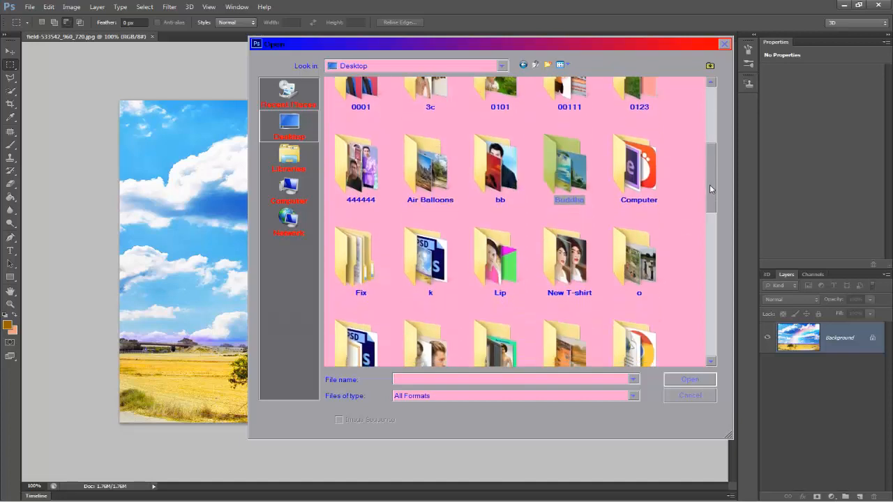
double_click(448, 238)
click(430, 203)
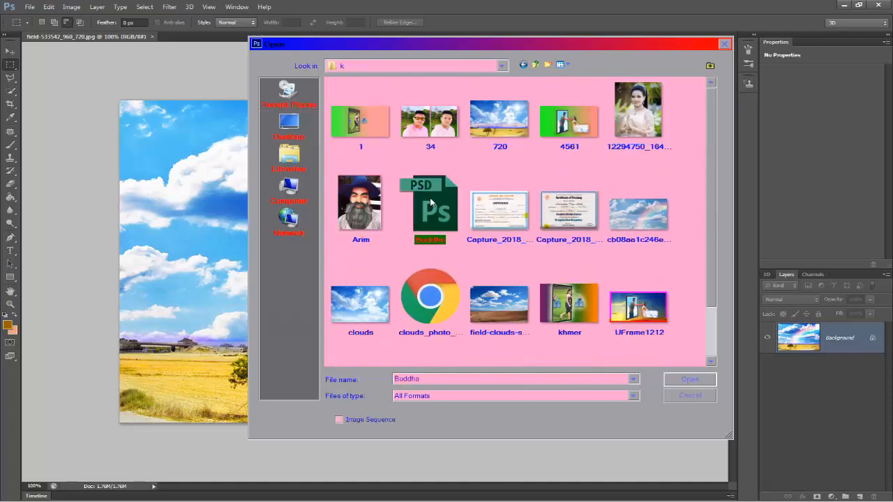
click(670, 383)
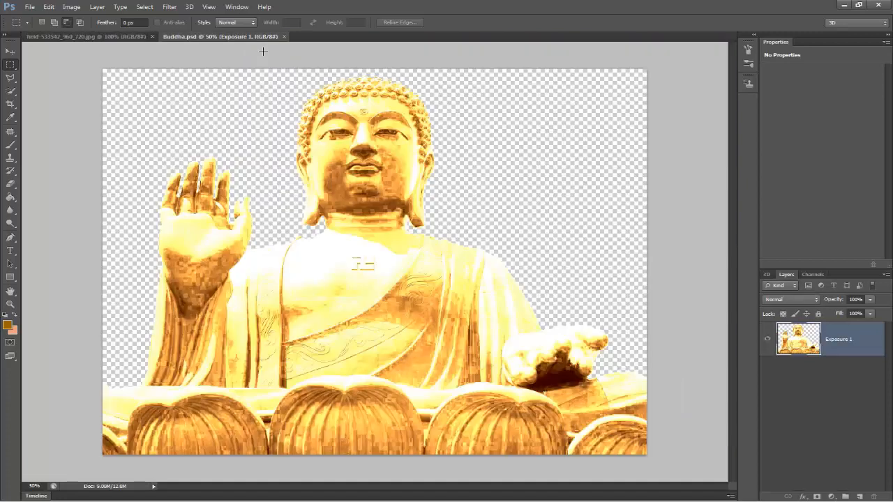
Float the Buddha document, copy its statue layer into the field and rainbow image, and close the source document.
drag(229, 39, 277, 91)
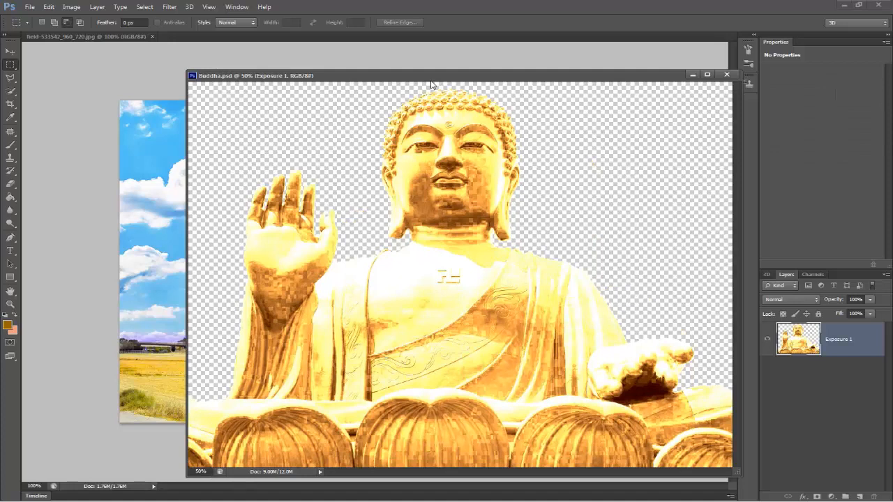
drag(426, 83, 373, 185)
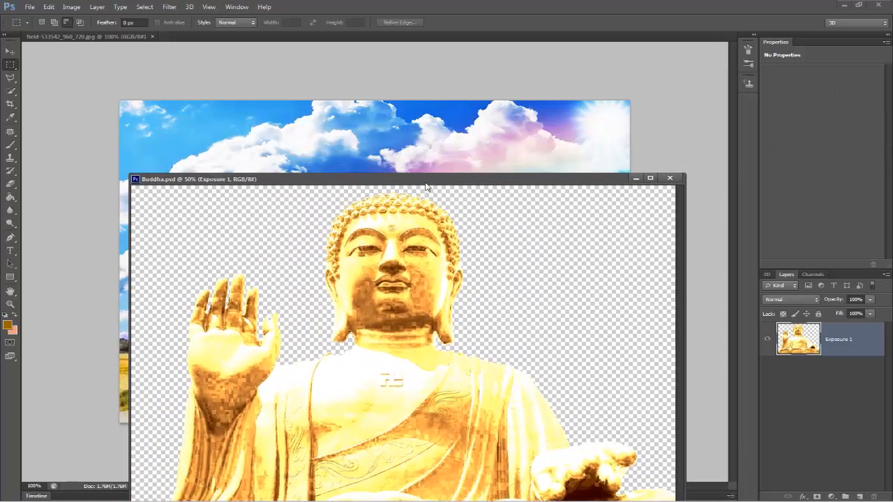
drag(427, 186, 423, 208)
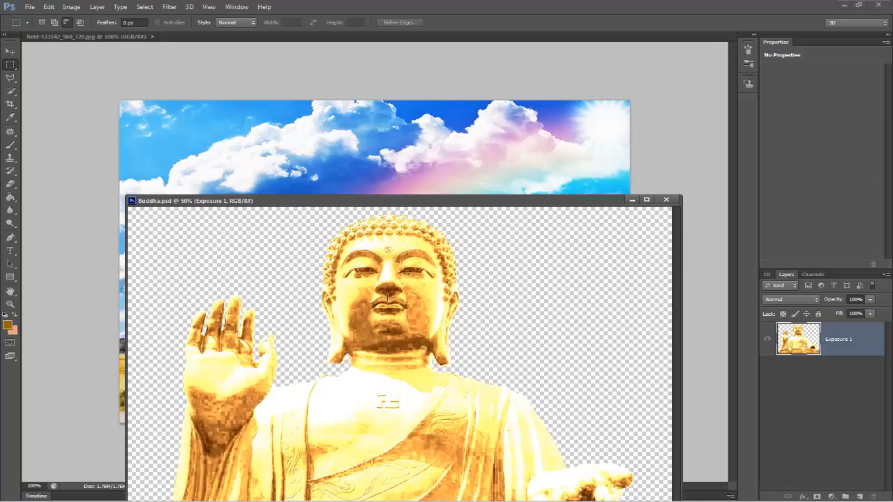
click(11, 52)
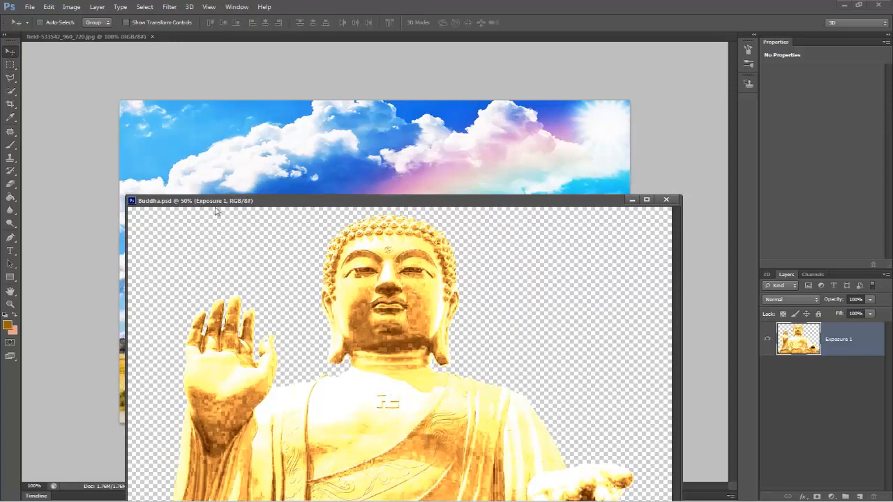
drag(358, 346, 363, 146)
click(665, 200)
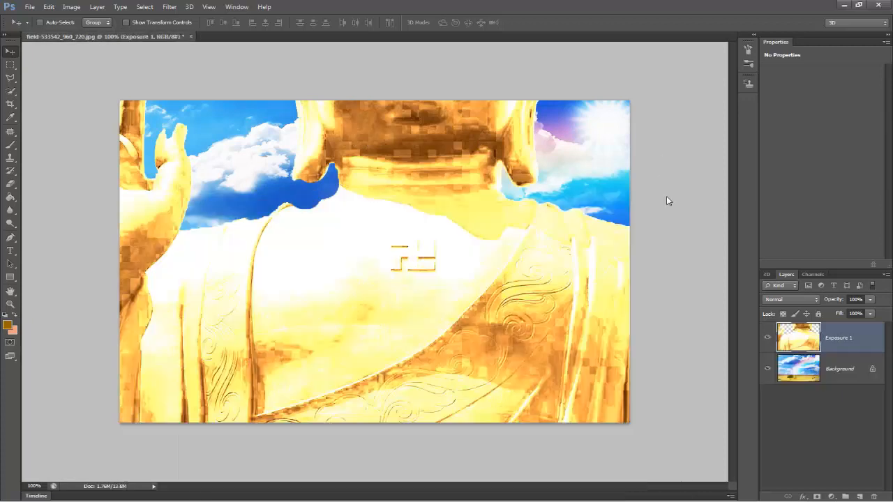
Scale the Buddha layer proportionally to about 28.8% and place it over the sky in the upper left of the image.
drag(436, 202, 421, 324)
click(49, 9)
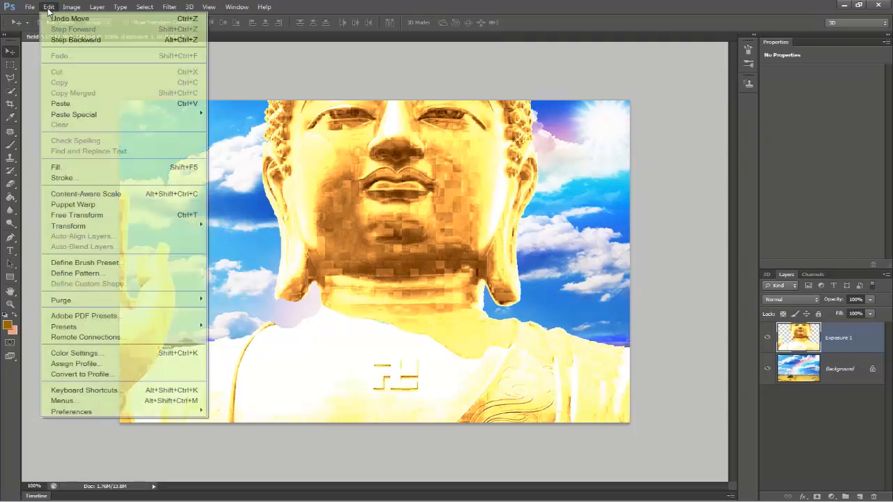
click(77, 215)
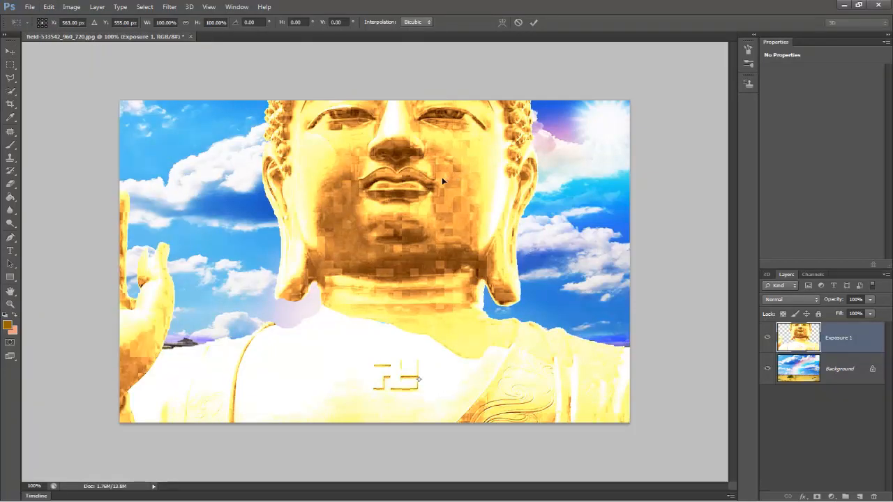
drag(441, 145, 431, 222)
scroll(430, 219, up, 2)
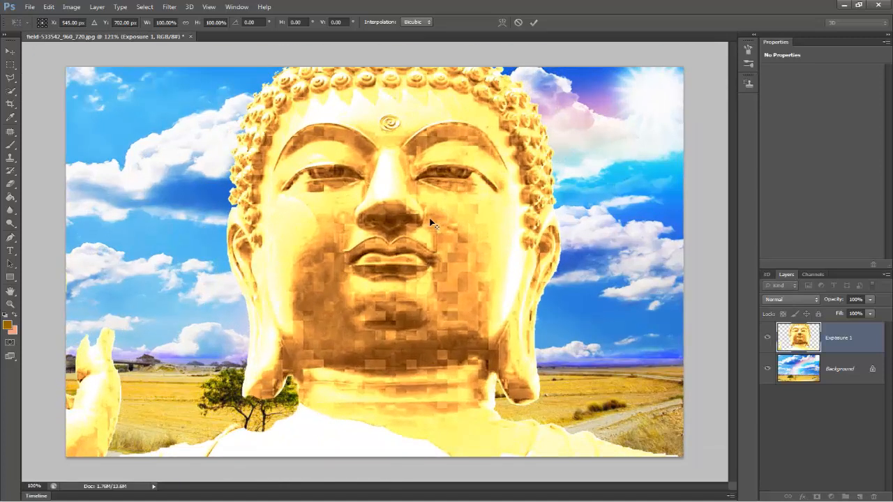
scroll(430, 219, down, 6)
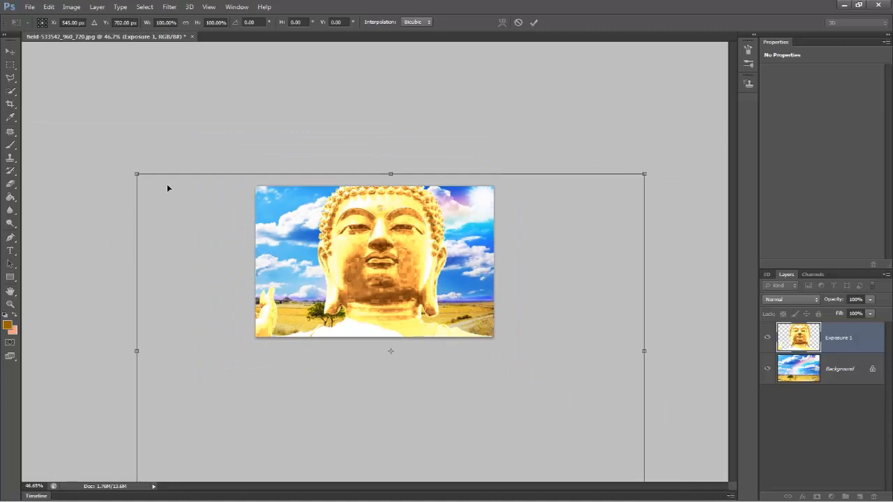
drag(136, 173, 295, 329)
drag(351, 349, 300, 233)
drag(355, 260, 350, 259)
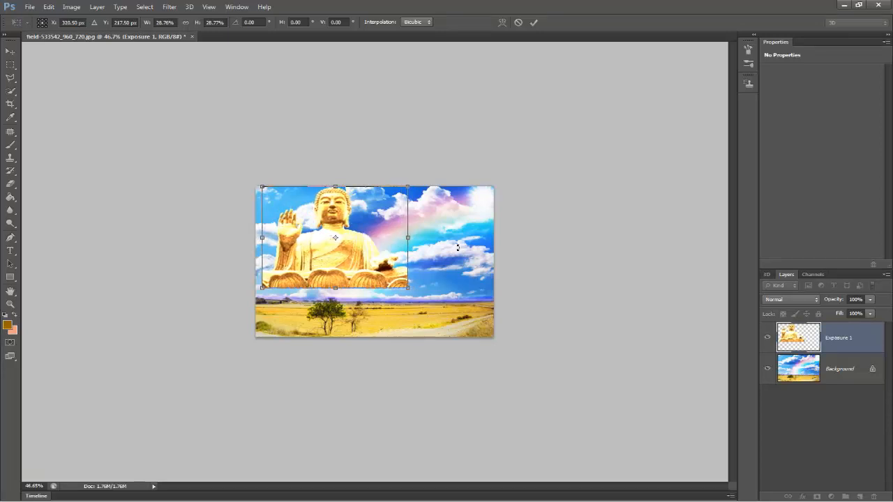
key(Return)
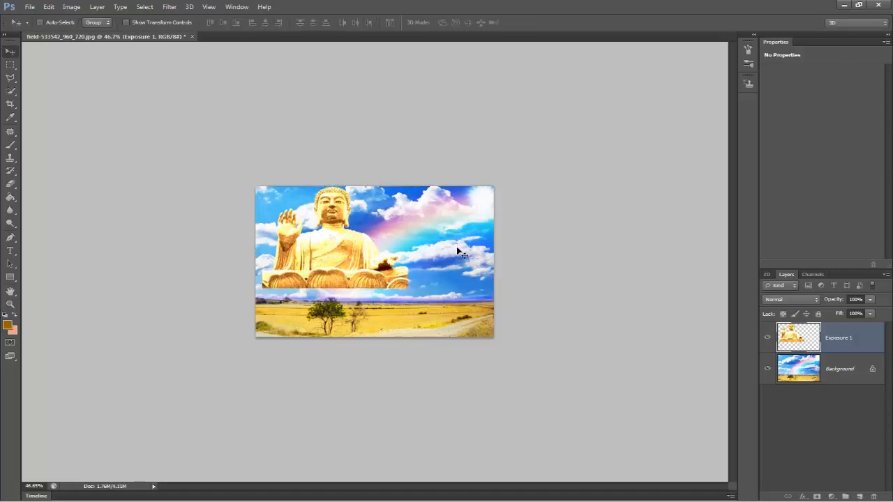
Lighten the Buddha layer with an Exposure adjustment at exposure 0.00, slightly positive offset and gamma correction 3.62, and lower the statue to the horizon.
scroll(442, 249, up, 2)
scroll(443, 251, up, 1)
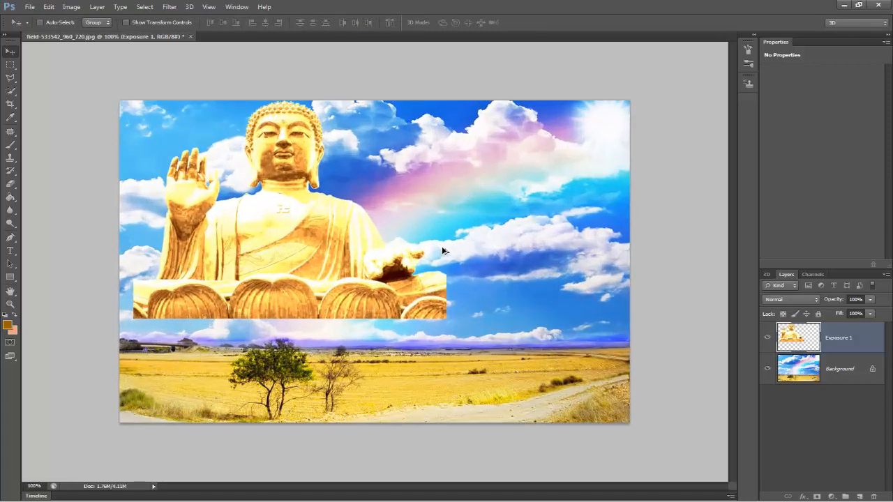
scroll(442, 251, up, 1)
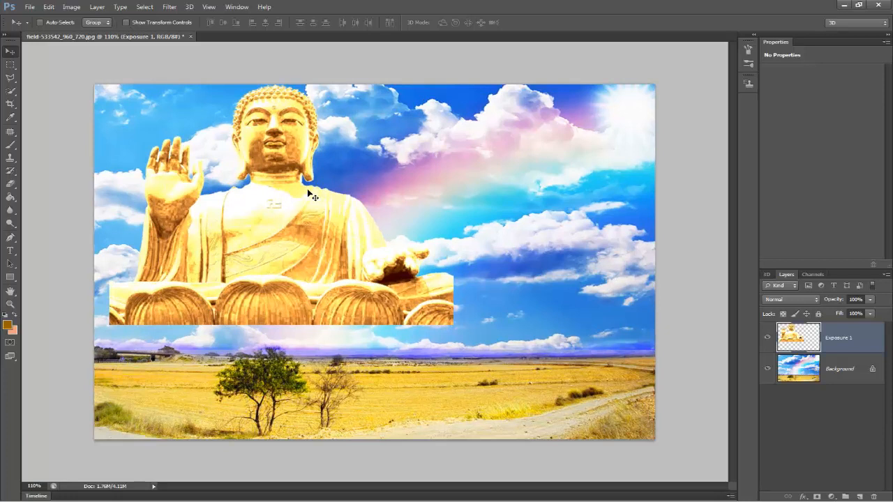
click(71, 7)
mouse_move(83, 34)
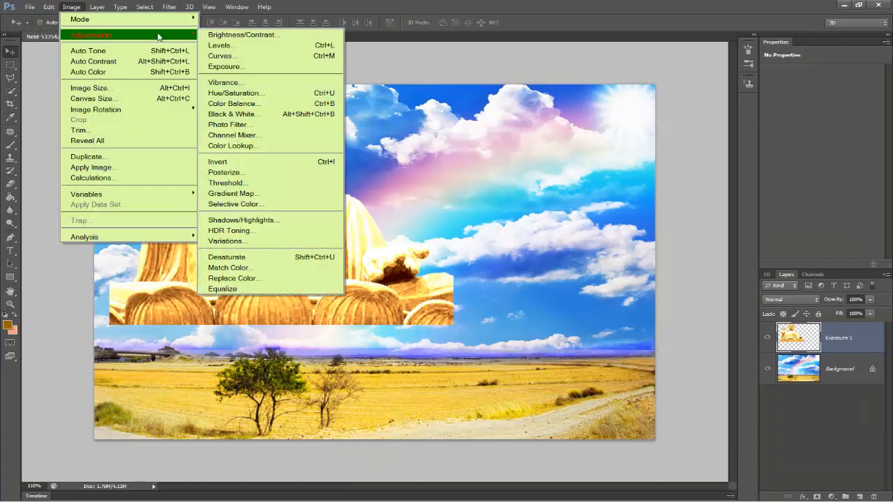
click(234, 67)
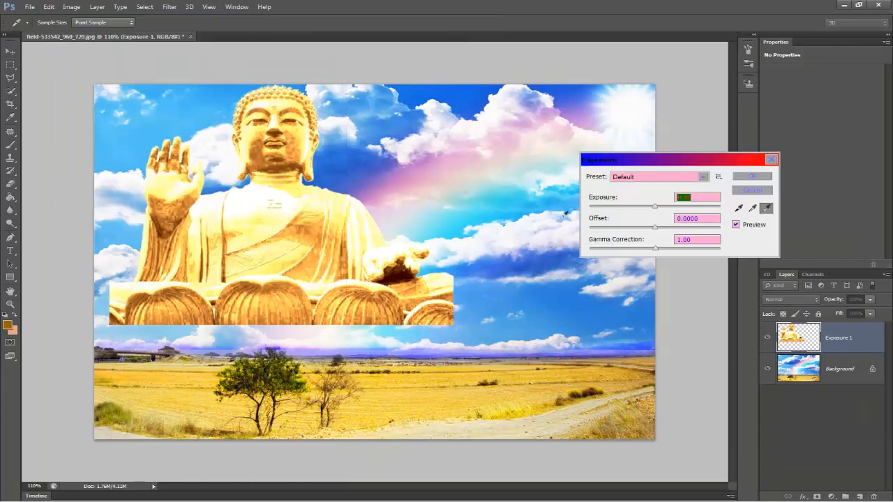
drag(654, 228, 726, 230)
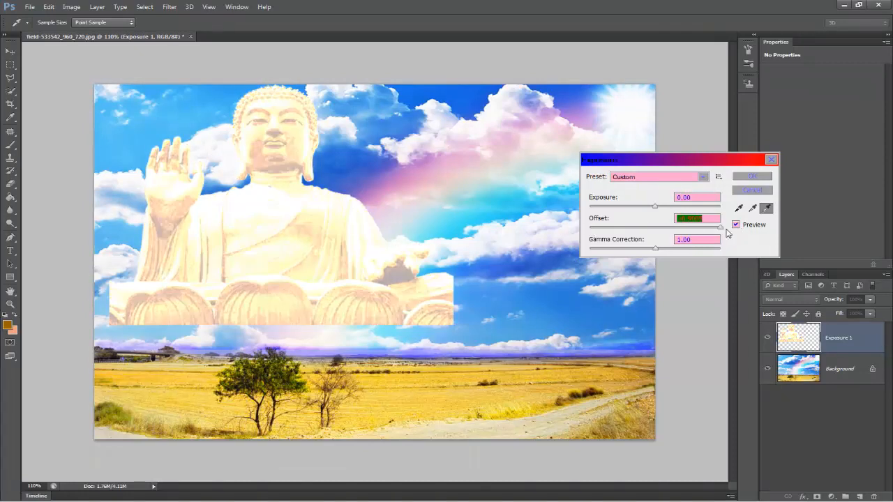
mouse_move(655, 207)
mouse_down()
mouse_move(593, 209)
mouse_move(704, 211)
mouse_move(643, 209)
mouse_move(652, 211)
mouse_up()
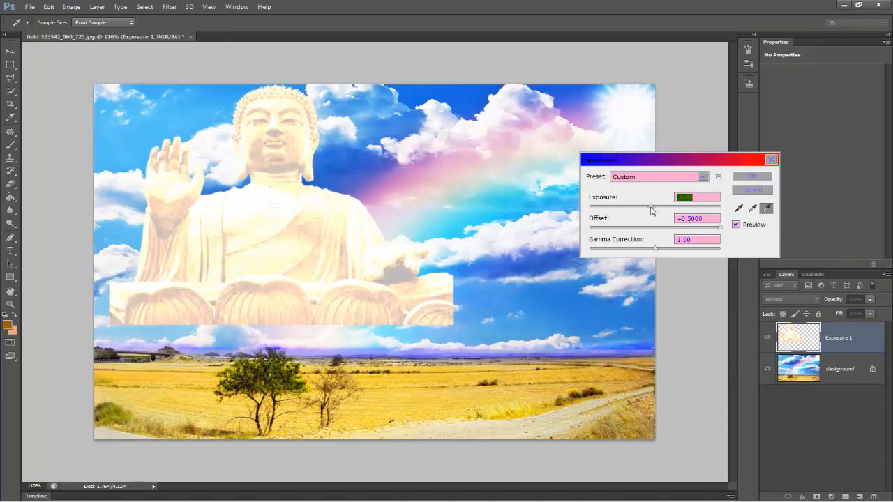
drag(655, 248, 598, 251)
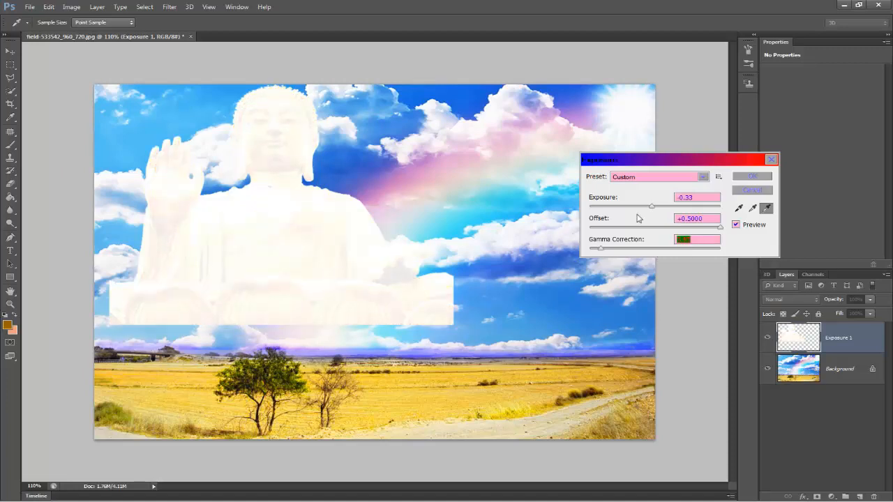
mouse_move(652, 207)
mouse_down()
mouse_move(675, 209)
mouse_move(593, 209)
mouse_move(704, 210)
mouse_move(656, 210)
mouse_up()
drag(714, 229, 660, 237)
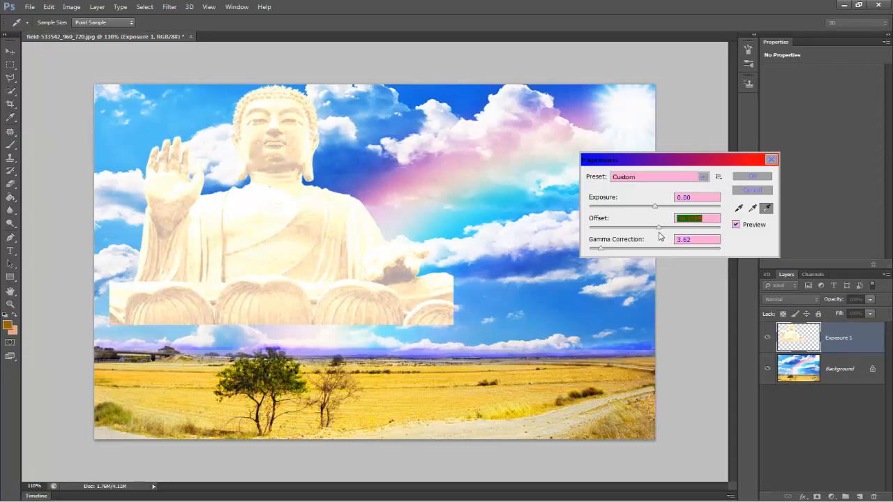
click(752, 178)
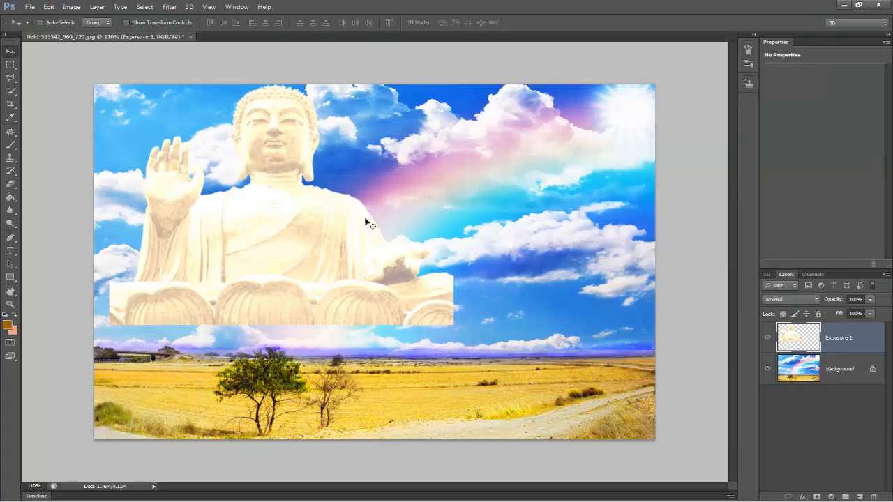
drag(310, 223, 317, 243)
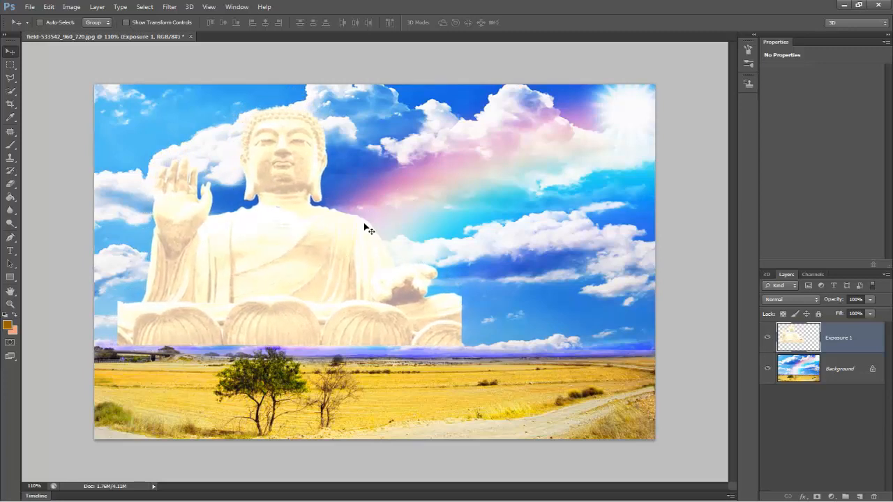
click(832, 497)
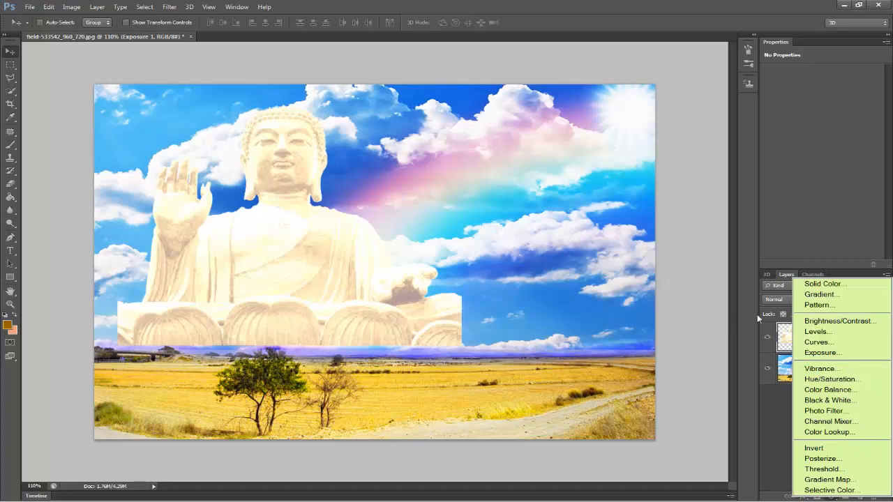
click(837, 401)
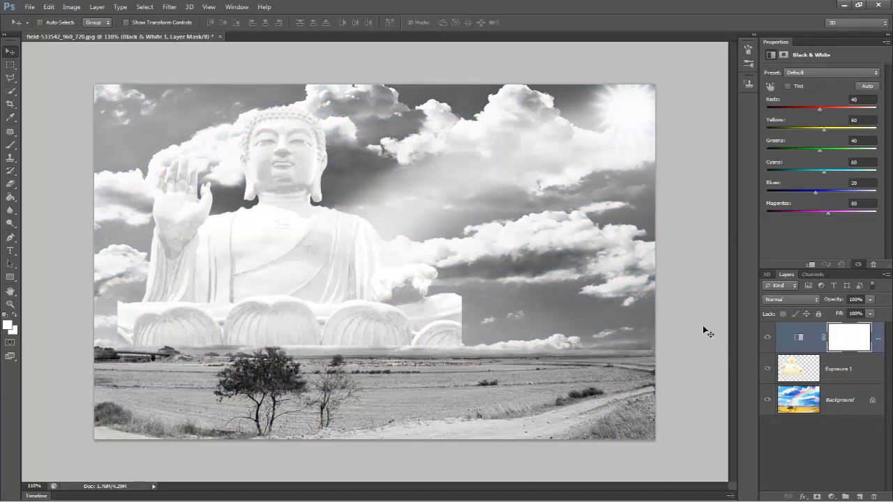
drag(823, 340, 873, 496)
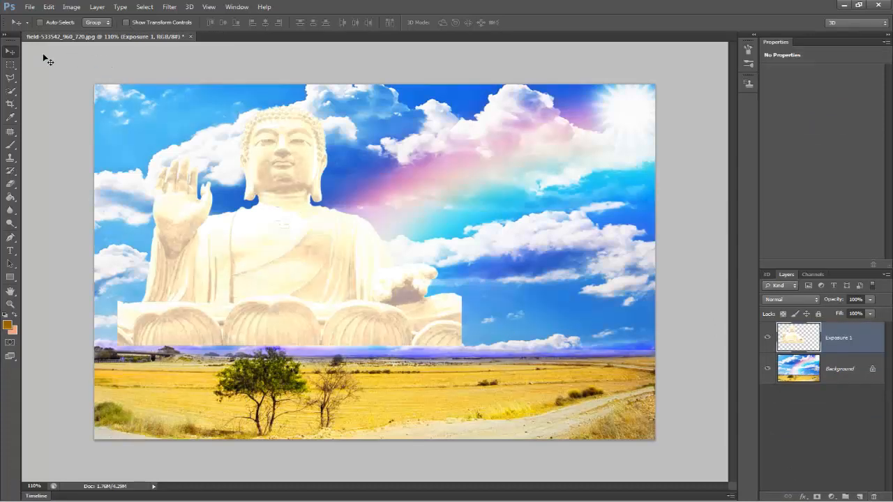
Convert only the Buddha layer to grey with a Black & White adjustment, setting Yellows to about -3%.
click(71, 7)
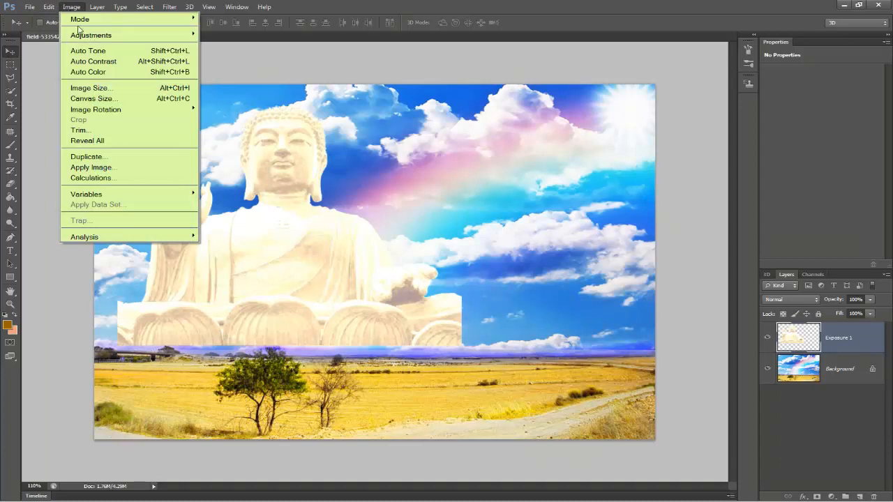
mouse_move(87, 35)
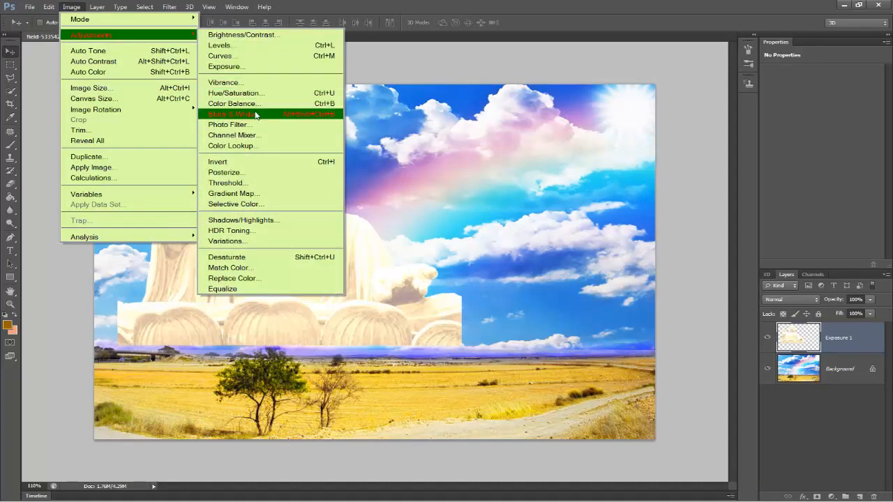
click(256, 114)
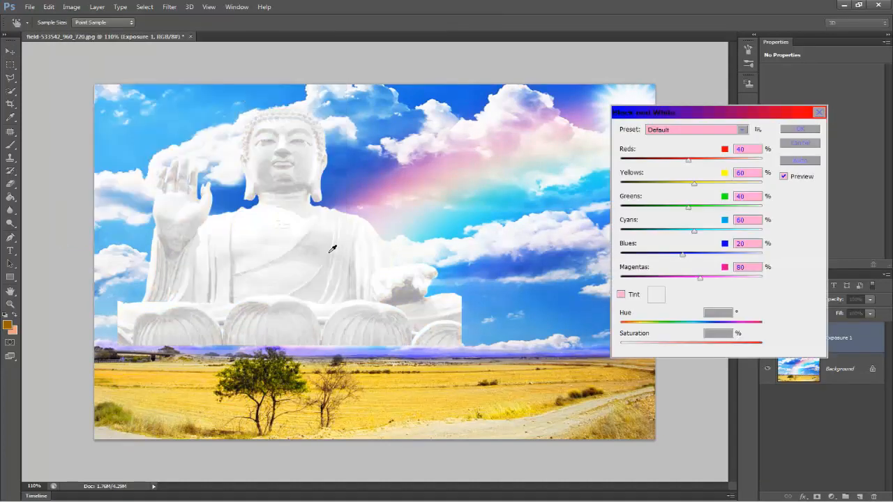
drag(695, 185, 677, 185)
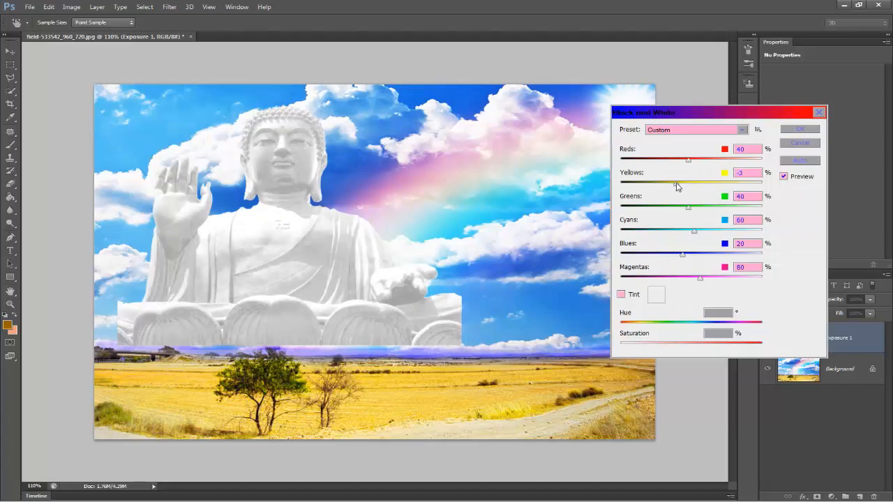
drag(676, 186, 678, 187)
click(800, 130)
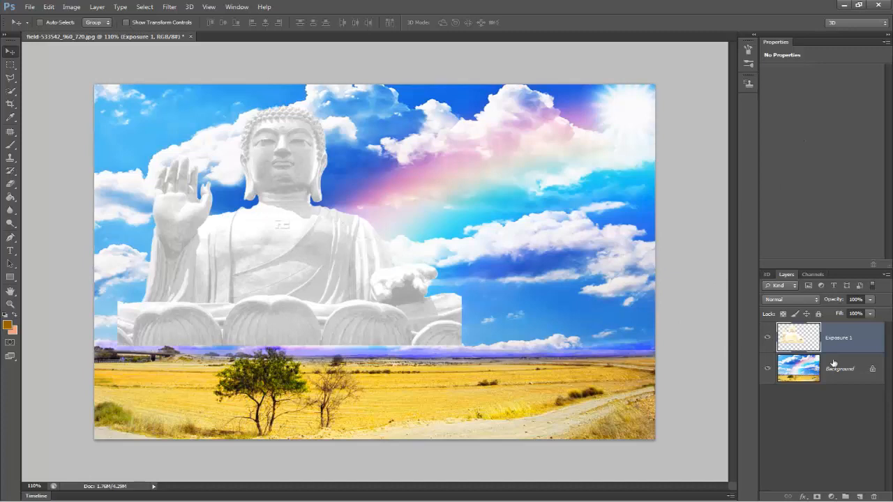
Try the Buddha layer at about 25% opacity and restore it to 100%.
click(870, 300)
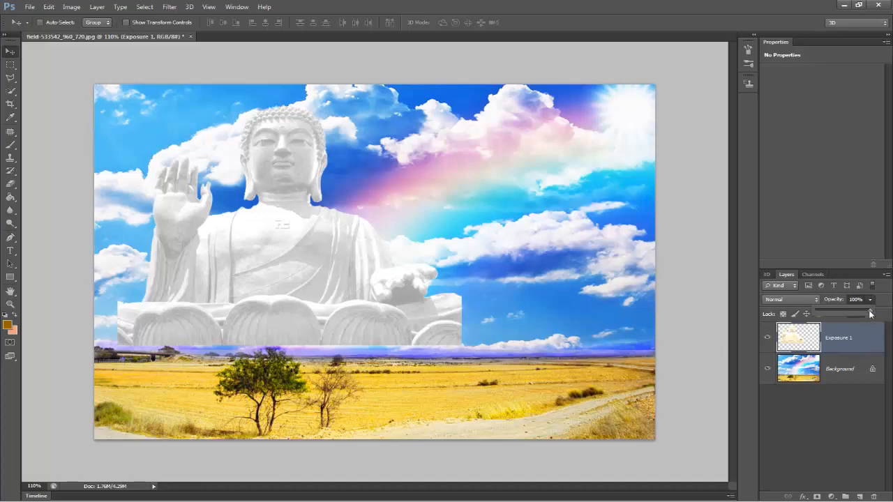
drag(870, 314, 829, 317)
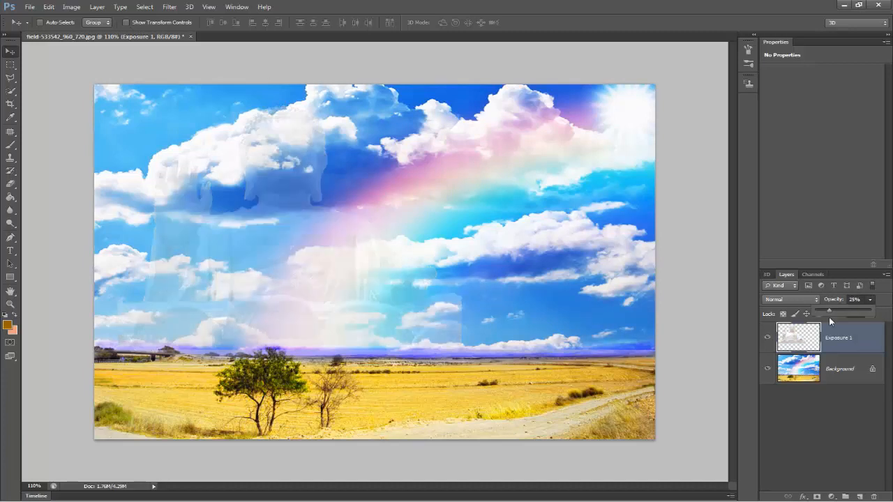
drag(842, 317, 882, 315)
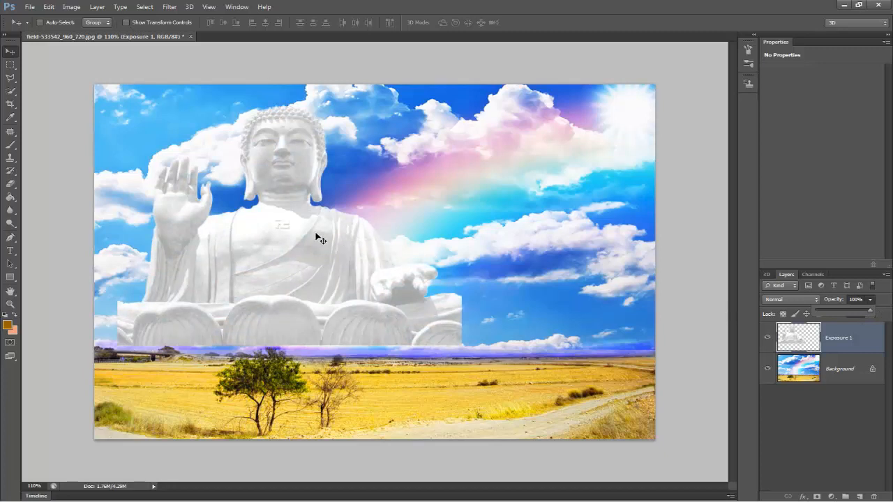
Softly erase the statue where it covers the rainbow, using the Eraser at 21% opacity and brush size 100.
click(11, 186)
click(180, 24)
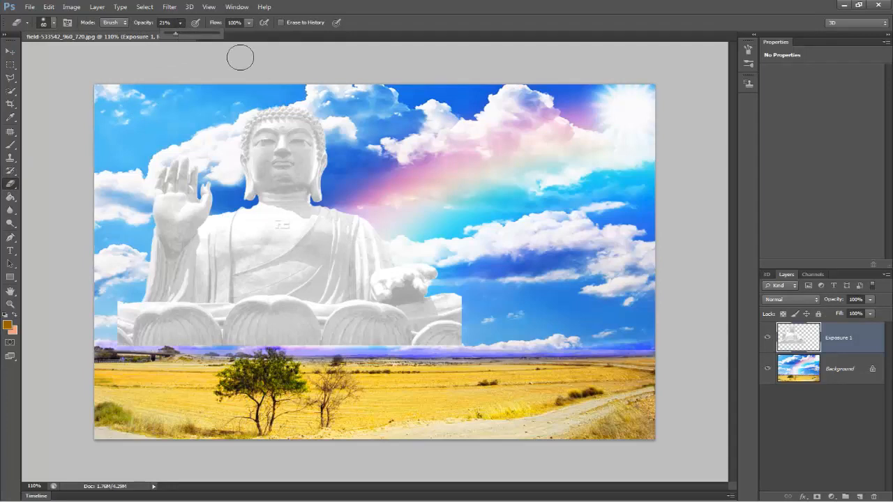
click(362, 182)
key(])
key(])
key(])
mouse_move(344, 249)
mouse_down()
mouse_move(371, 213)
mouse_move(337, 242)
mouse_move(306, 290)
mouse_move(370, 229)
mouse_move(305, 309)
mouse_move(361, 224)
mouse_move(351, 226)
mouse_move(304, 314)
mouse_move(398, 228)
mouse_move(347, 275)
mouse_move(387, 224)
mouse_move(332, 244)
mouse_up()
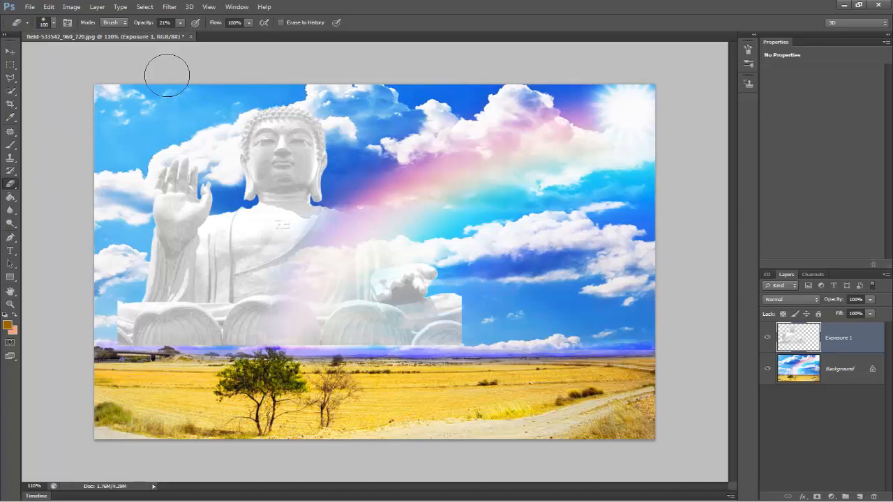
Set the Eraser opacity to 75% and fade the statue's lotus base along the horizon and its lower left edge.
click(180, 23)
drag(207, 38, 214, 38)
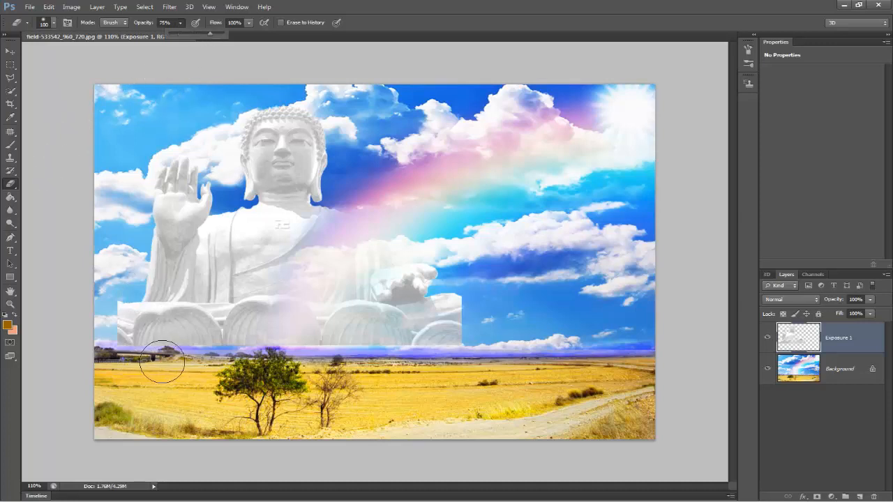
mouse_move(161, 364)
mouse_down()
mouse_move(134, 360)
mouse_move(316, 354)
mouse_move(194, 350)
mouse_move(444, 355)
mouse_move(426, 355)
mouse_move(453, 347)
mouse_move(461, 309)
mouse_move(466, 321)
mouse_move(454, 295)
mouse_move(457, 355)
mouse_up()
mouse_move(102, 335)
mouse_down()
mouse_move(131, 265)
mouse_move(125, 199)
mouse_up()
Try erasing around the raised hand and shoulder with the brush reduced to size 50, and undo the erasing there.
key(bracketleft)
mouse_move(214, 208)
mouse_down()
mouse_move(231, 207)
mouse_move(215, 215)
mouse_up()
key(bracketleft)
key(bracketleft)
key(bracketleft)
key(bracketleft)
click(245, 207)
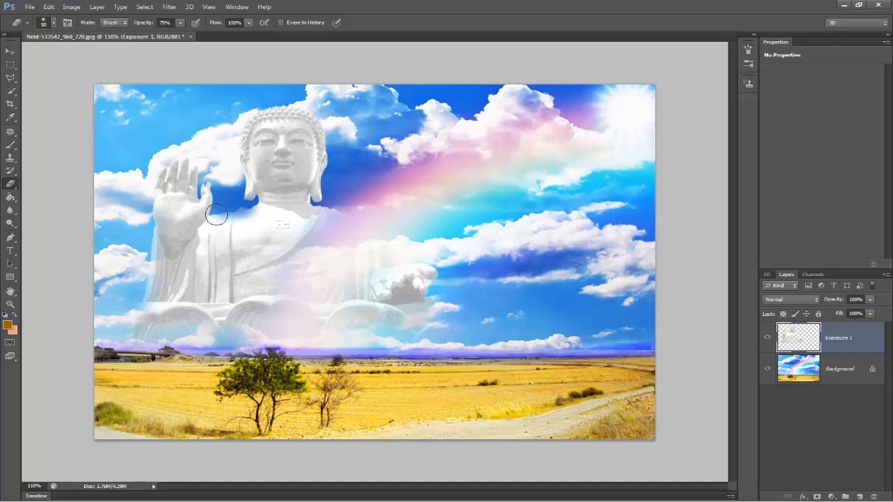
key(ctrl+z)
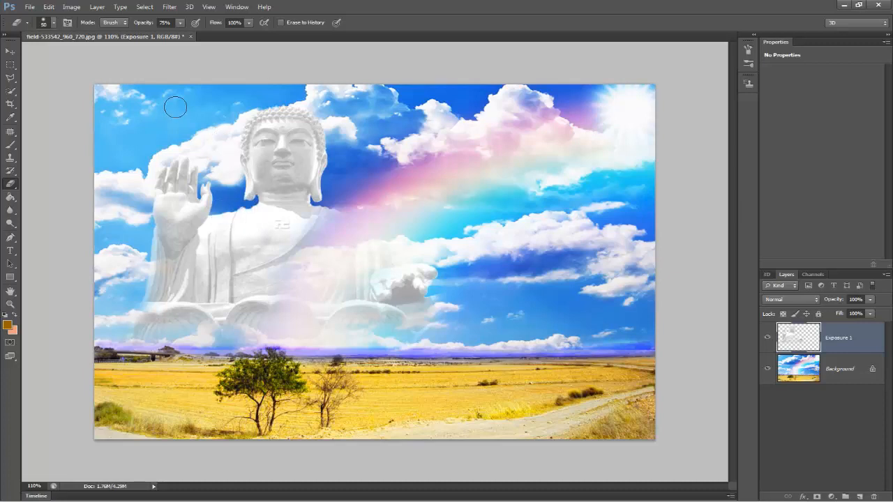
Gently fade the statue's neck, shoulders, head edge and lower robe with the Eraser at 26% opacity and brush size 35.
click(180, 23)
drag(286, 198, 254, 206)
key(bracketleft)
key(bracketleft)
key(bracketleft)
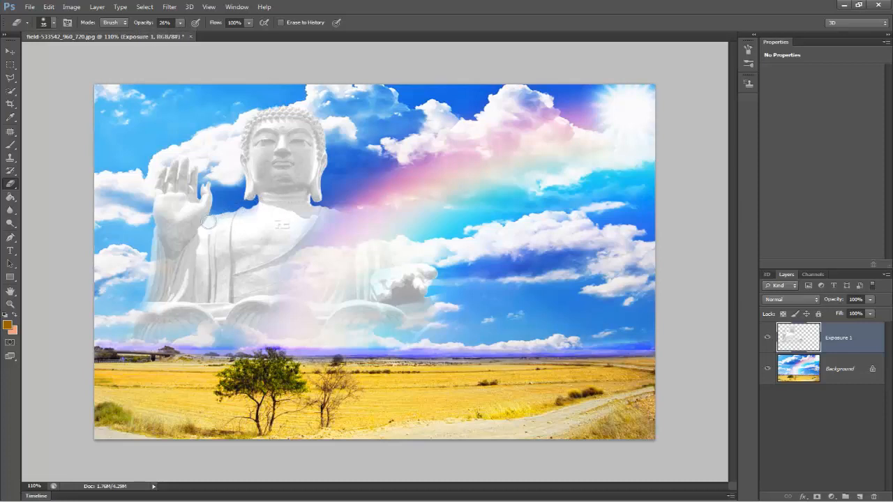
mouse_move(314, 211)
mouse_down()
mouse_move(327, 173)
mouse_move(313, 198)
mouse_move(252, 198)
mouse_move(237, 163)
mouse_move(250, 190)
mouse_move(322, 191)
mouse_move(252, 183)
mouse_move(257, 196)
mouse_move(241, 209)
mouse_move(292, 183)
mouse_move(321, 156)
mouse_move(318, 124)
mouse_move(301, 112)
mouse_move(260, 119)
mouse_move(245, 151)
mouse_move(248, 125)
mouse_move(302, 113)
mouse_move(325, 157)
mouse_up()
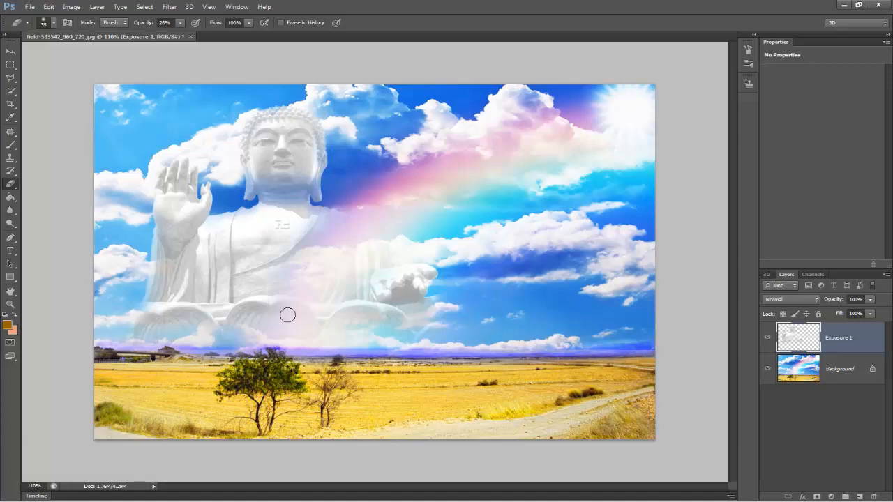
drag(155, 293, 154, 303)
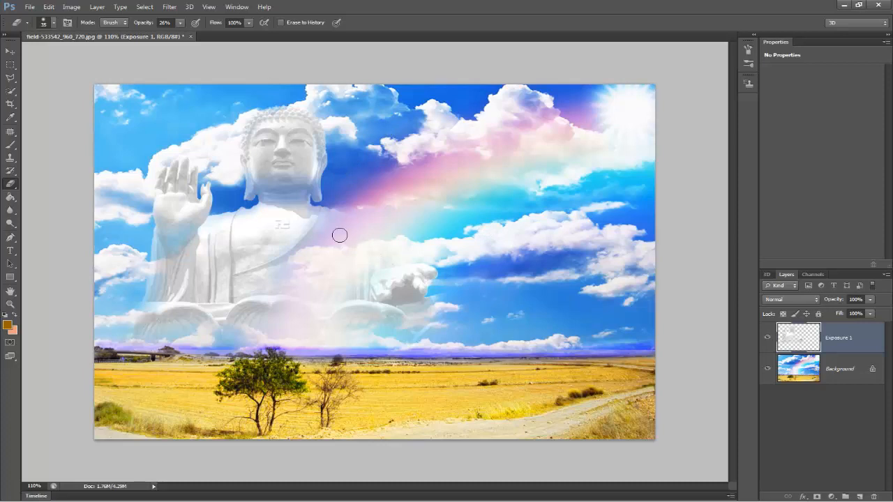
Enlarge the Eraser brush to size 50 and set the Buddha layer's opacity to 79%.
key(bracketright)
key(bracketright)
click(870, 300)
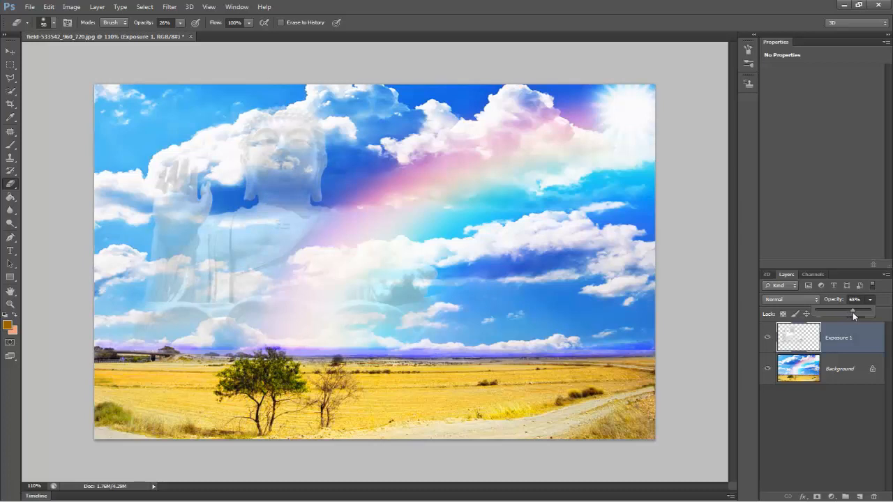
drag(856, 312, 859, 313)
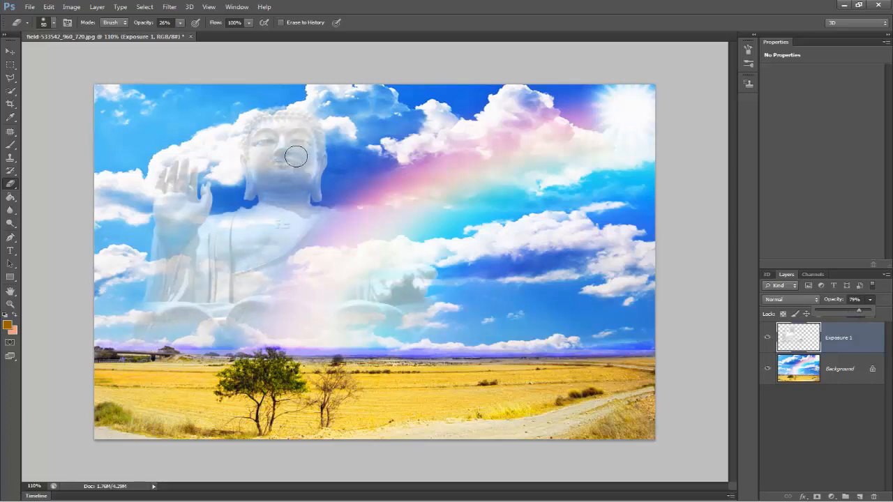
Whiten the Buddha layer with an Exposure adjustment, raising only the offset and keeping exposure 0.00 and gamma correction 1.00.
click(69, 7)
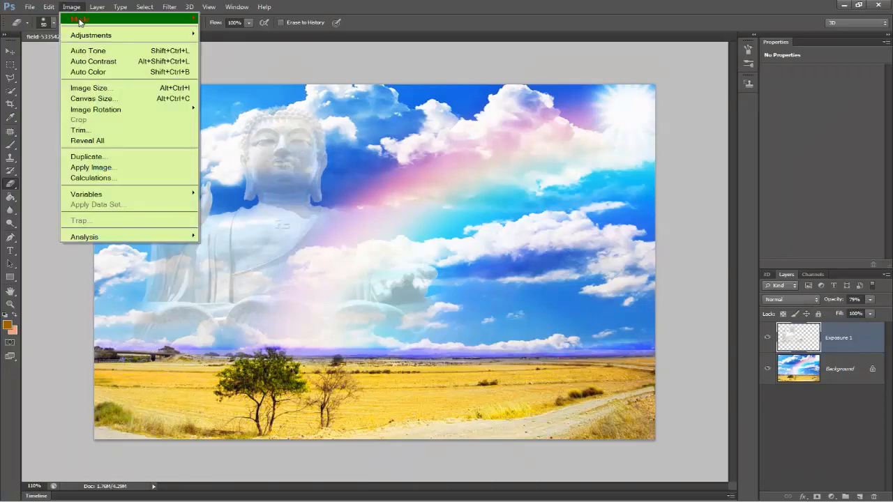
mouse_move(90, 35)
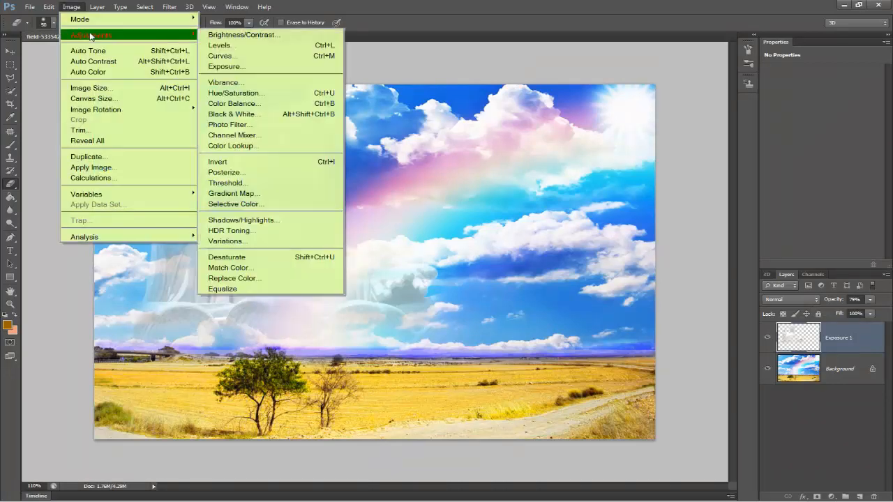
click(257, 67)
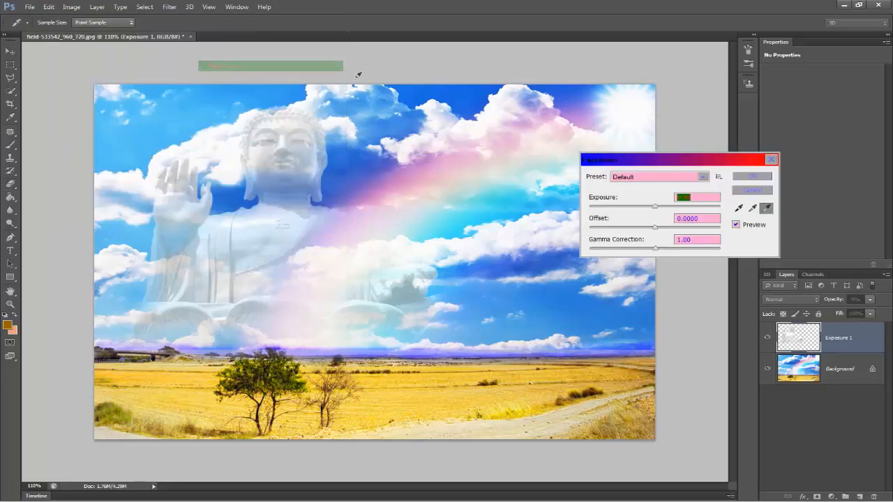
drag(659, 230, 688, 230)
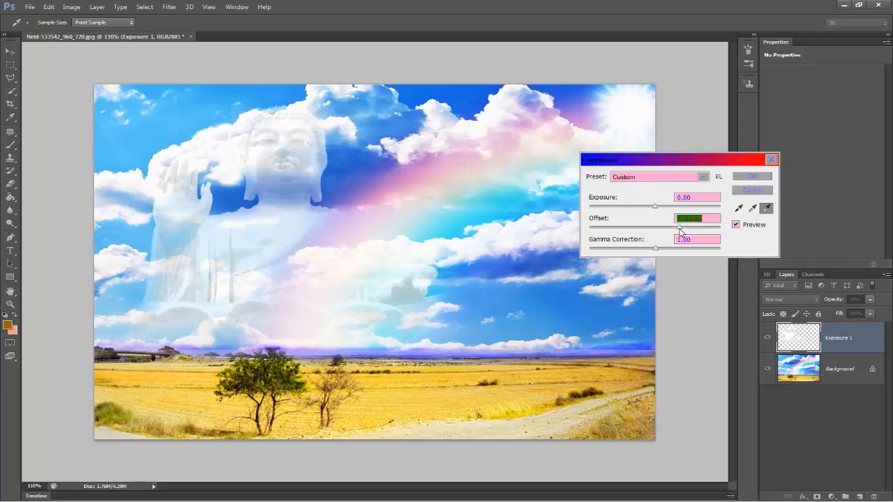
drag(675, 234, 696, 236)
drag(683, 237, 691, 238)
drag(694, 162, 760, 157)
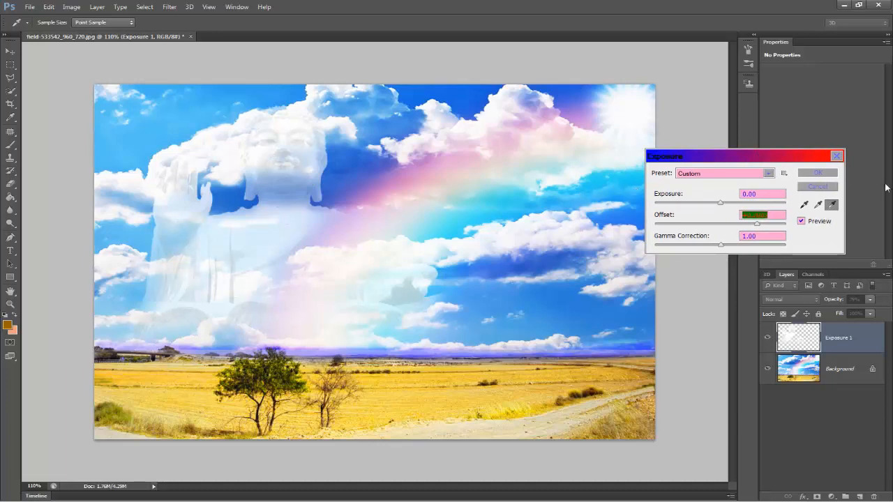
click(817, 172)
key(e)
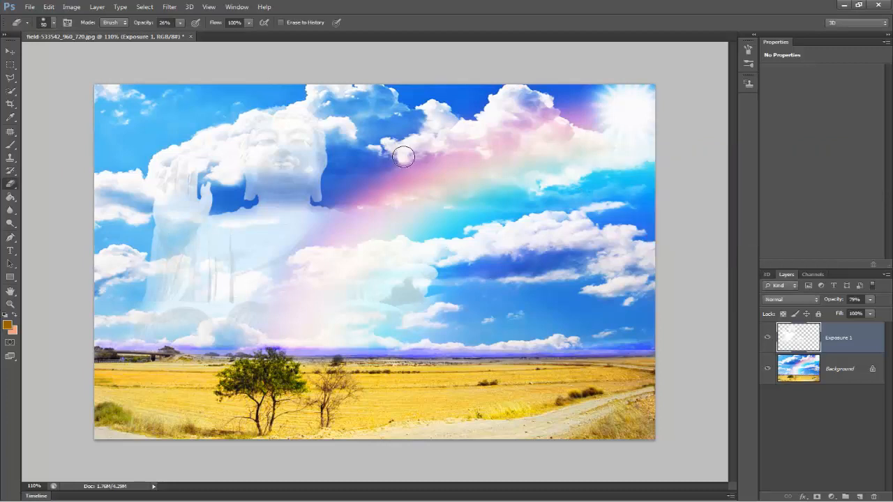